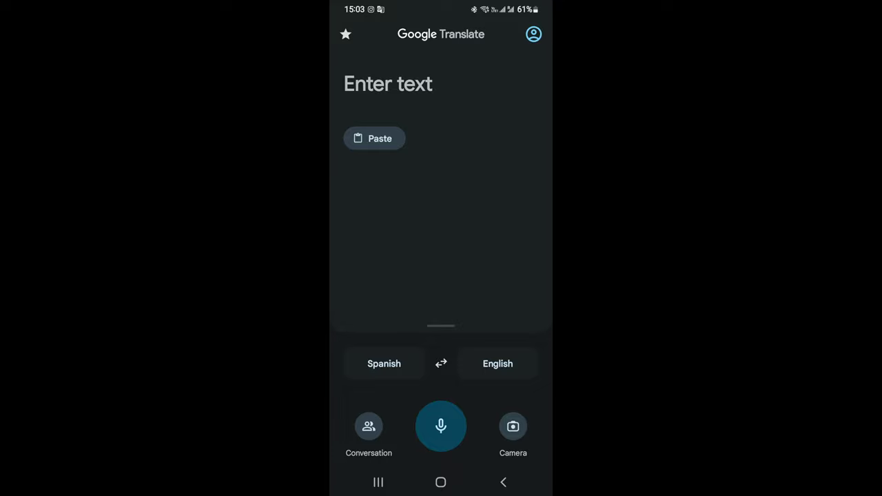
# Open the Translate from language list with Spanish as the source language
pyautogui.click(384, 364)
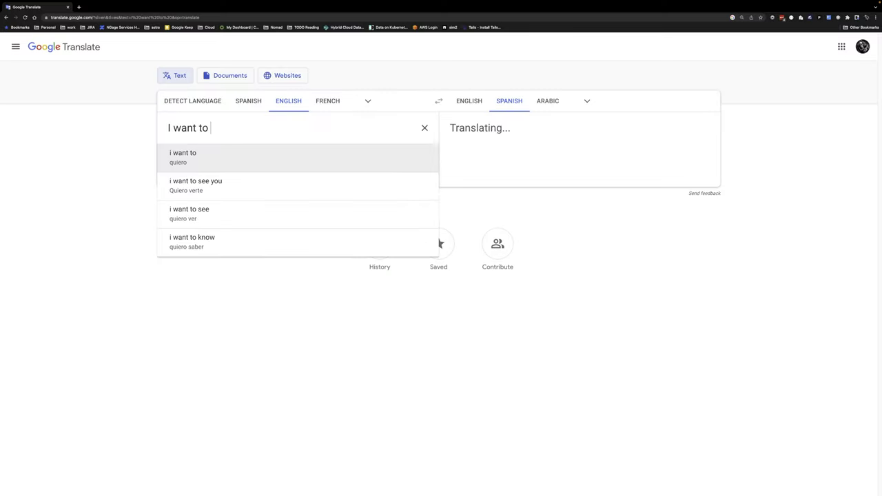
# Translate 'I want to go to my place by the mall', look up 'mall', then select the sentence
pyautogui.write('lace')
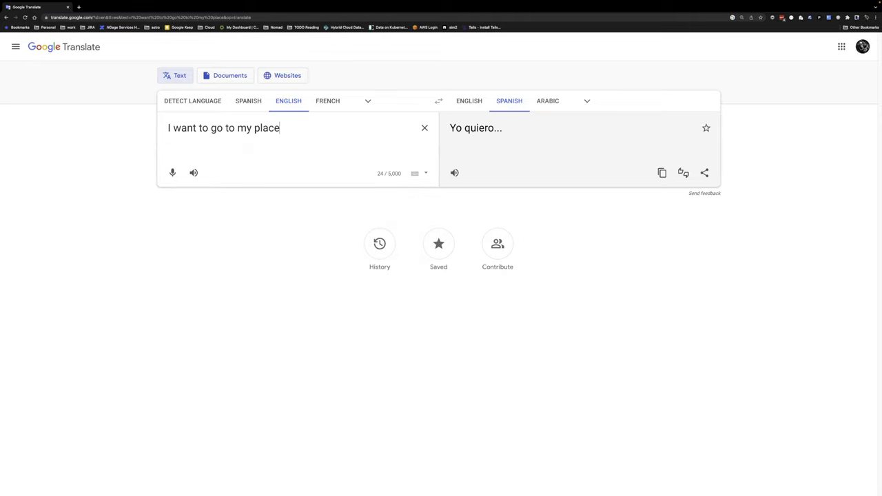
pyautogui.write(' by the mall')
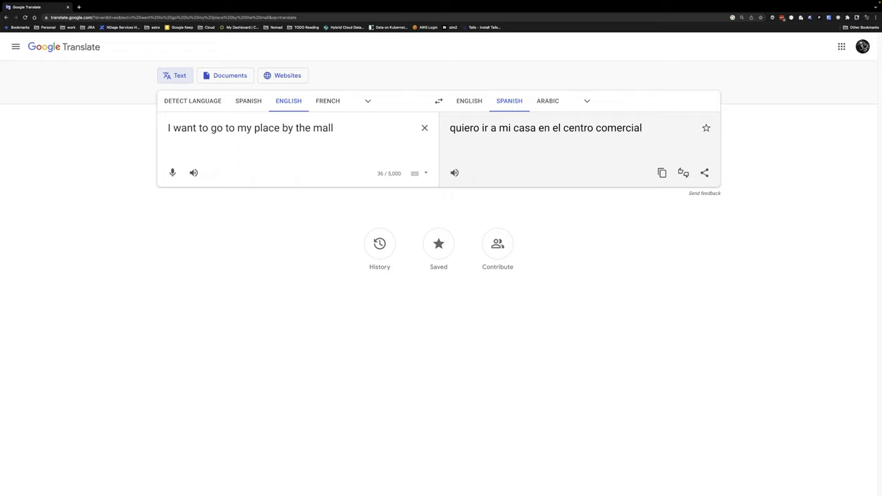
pyautogui.doubleClick(332, 128)
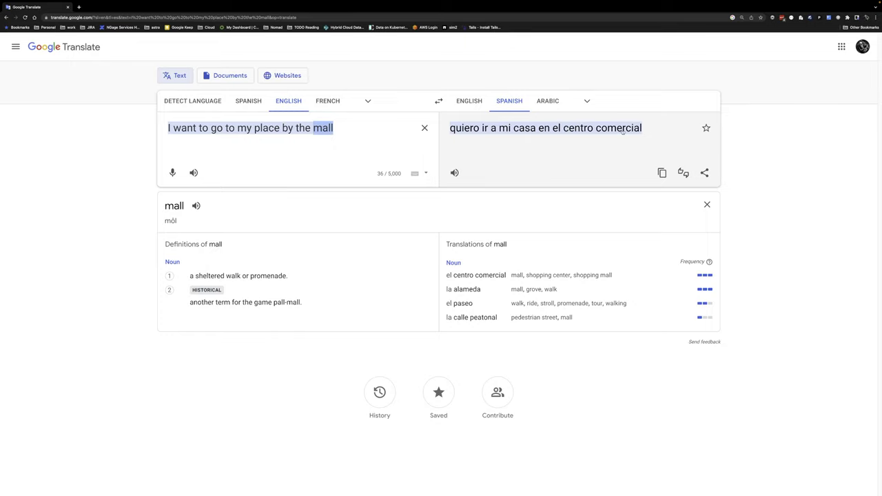
pyautogui.click(337, 128)
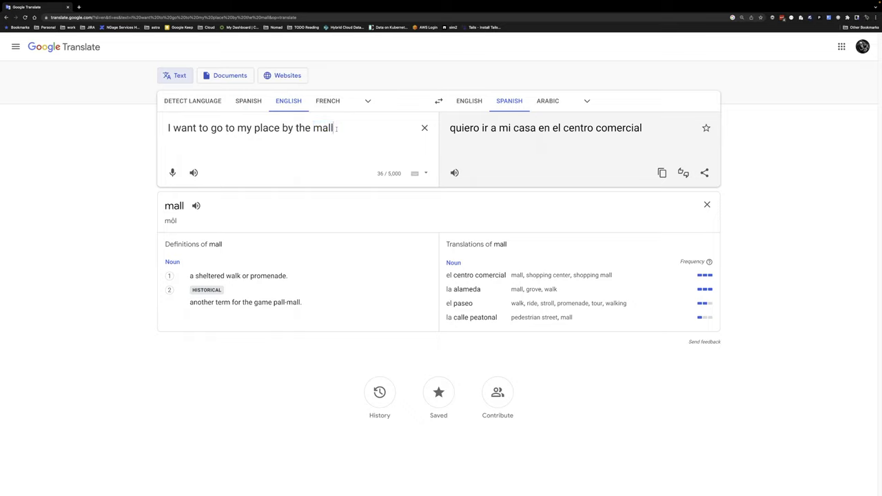
pyautogui.moveTo(336, 128); pyautogui.dragTo(138, 116)
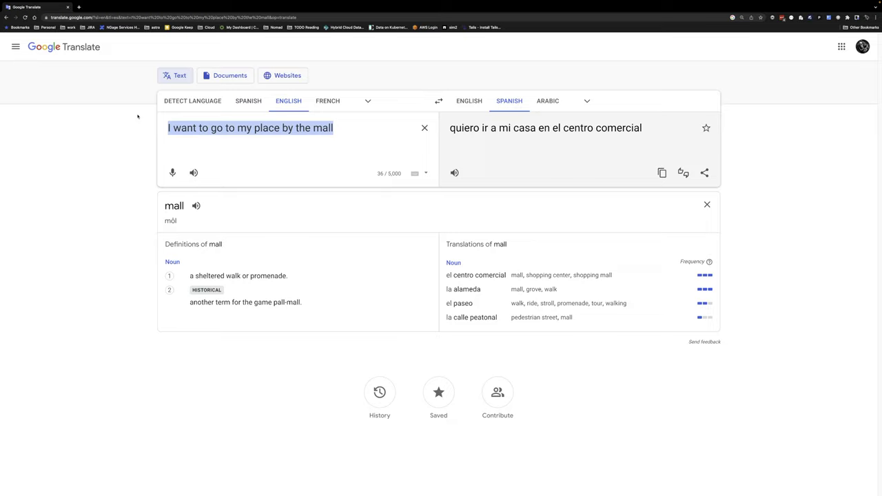
# Translate 'I want to go to my appartment in a building next to Mall Del Pacifico' and inspect the Spanish
pyautogui.write('I want ')
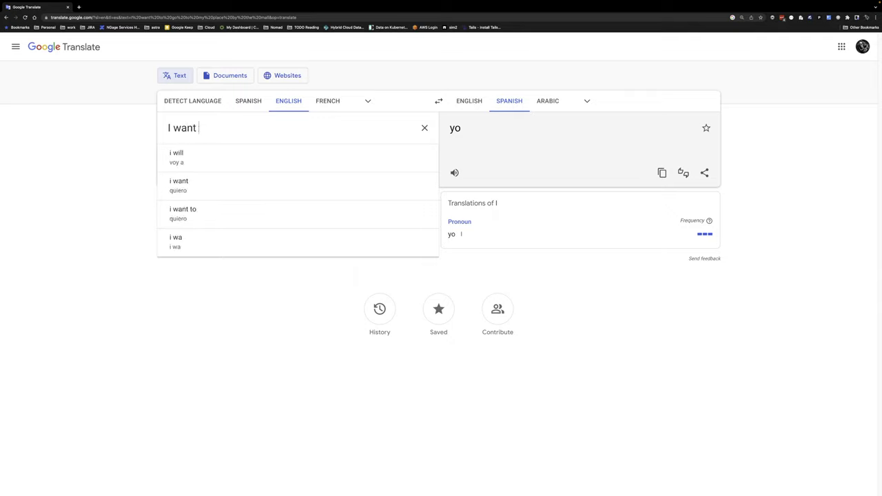
pyautogui.write('to go to m')
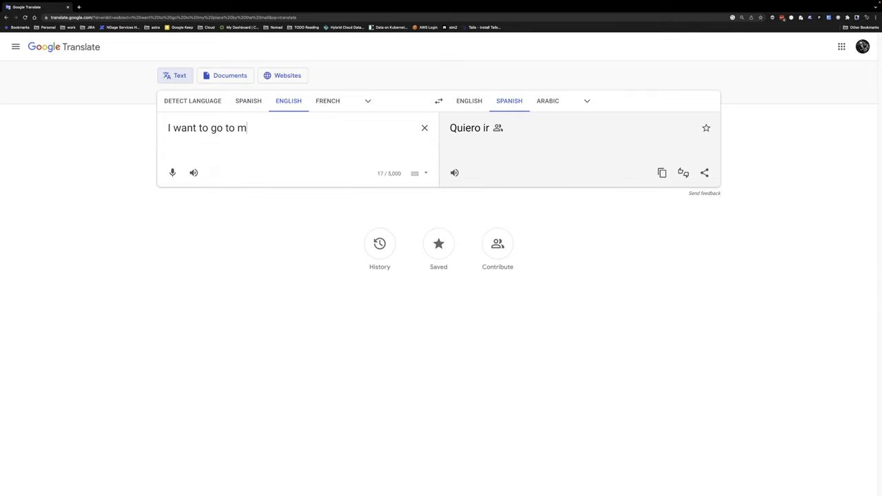
pyautogui.write('y appar')
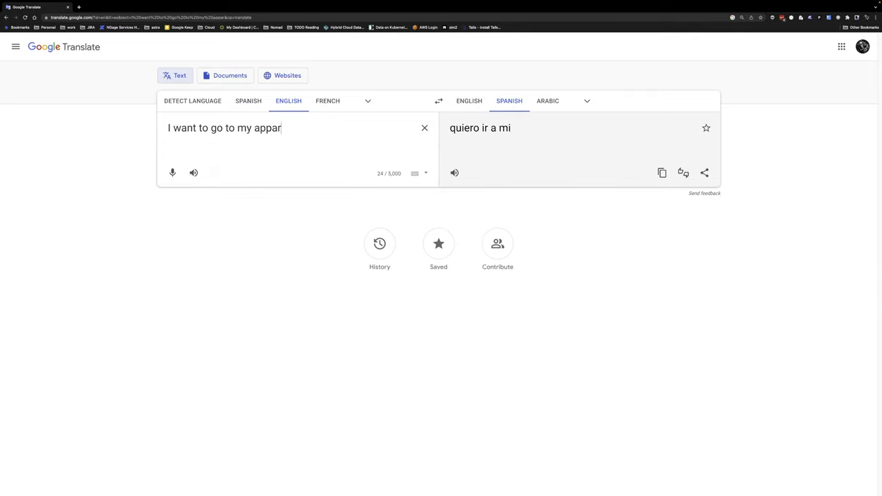
pyautogui.write('tment ')
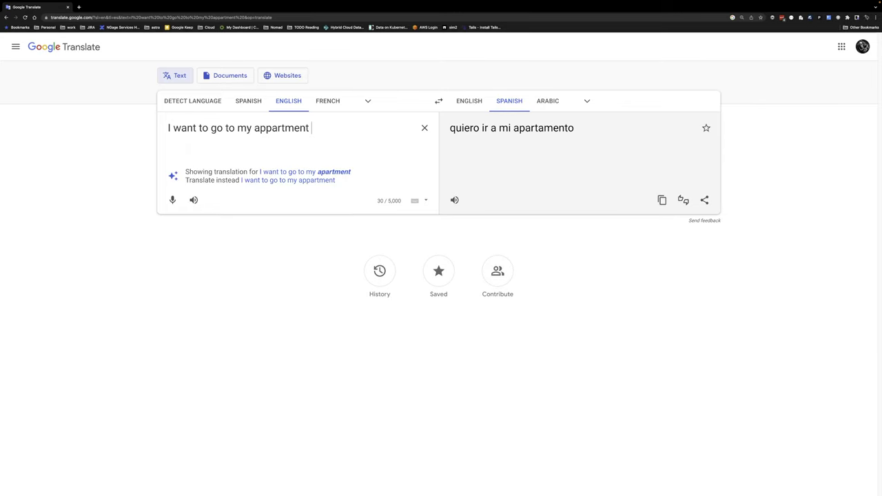
pyautogui.write('in ')
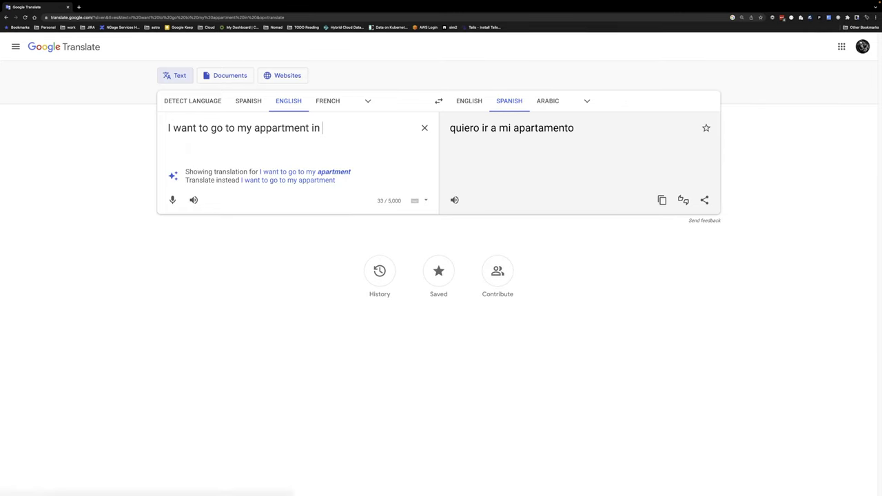
pyautogui.write('a building next')
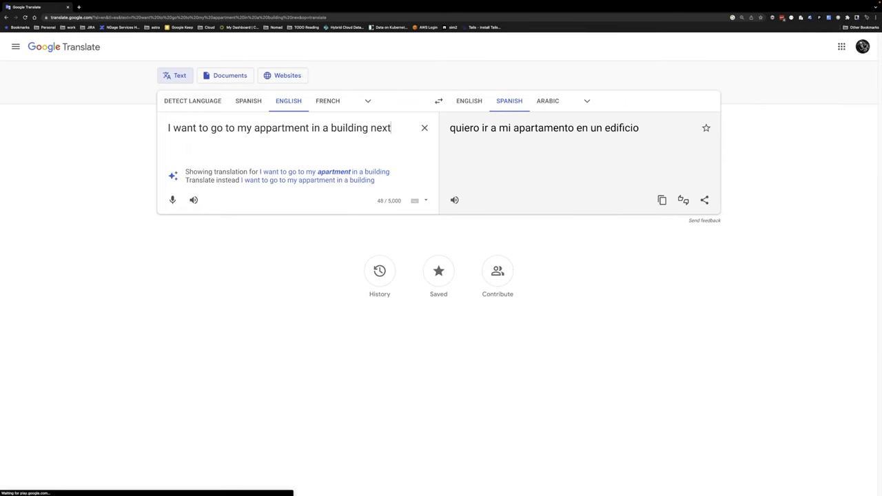
pyautogui.write(' to Mall D')
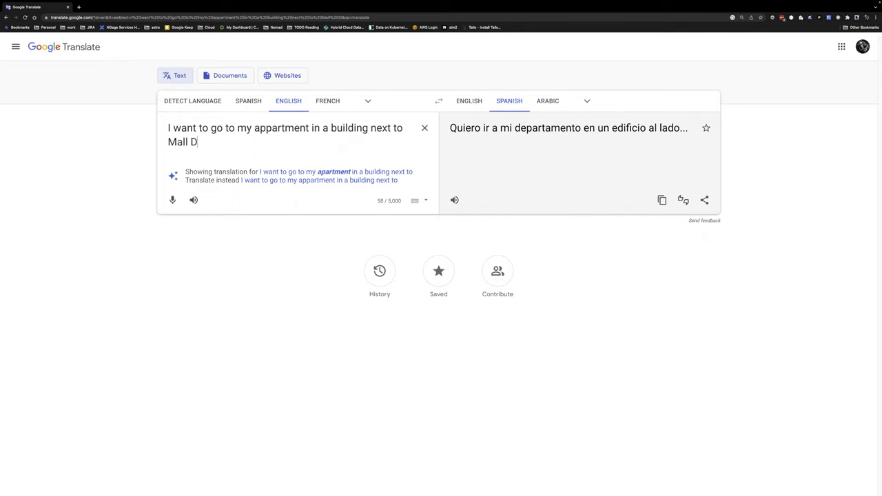
pyautogui.write('el ')
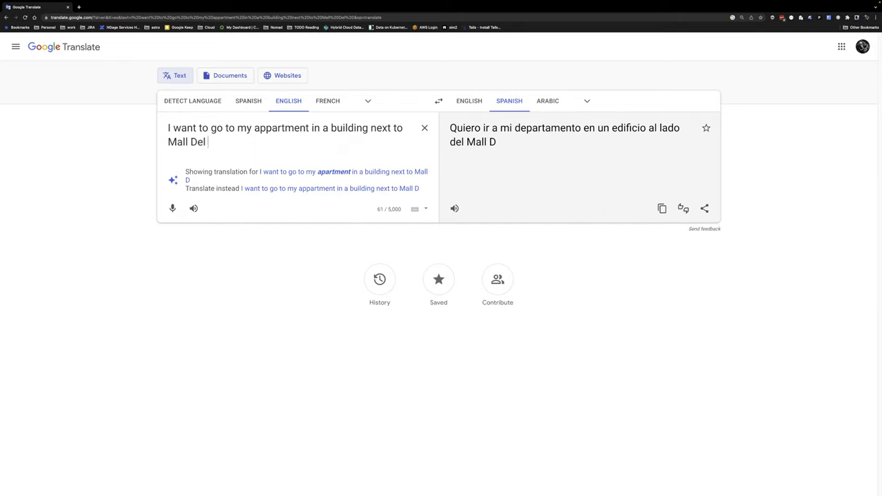
pyautogui.write('Pacifico')
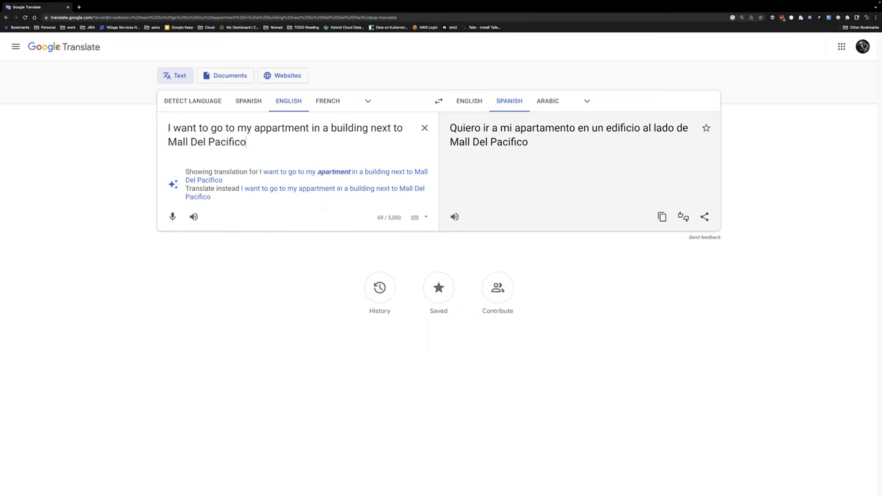
pyautogui.tripleClick(595, 138)
pyautogui.click(595, 138)
pyautogui.tripleClick(499, 148)
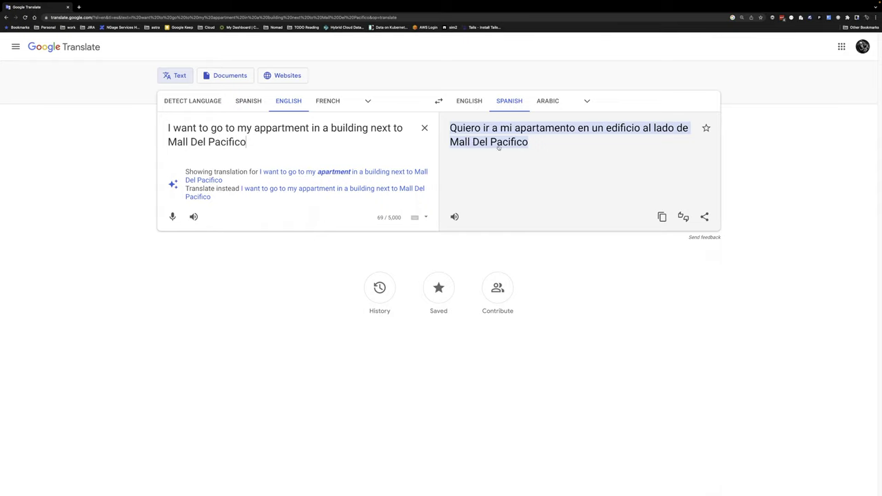
pyautogui.click(560, 150)
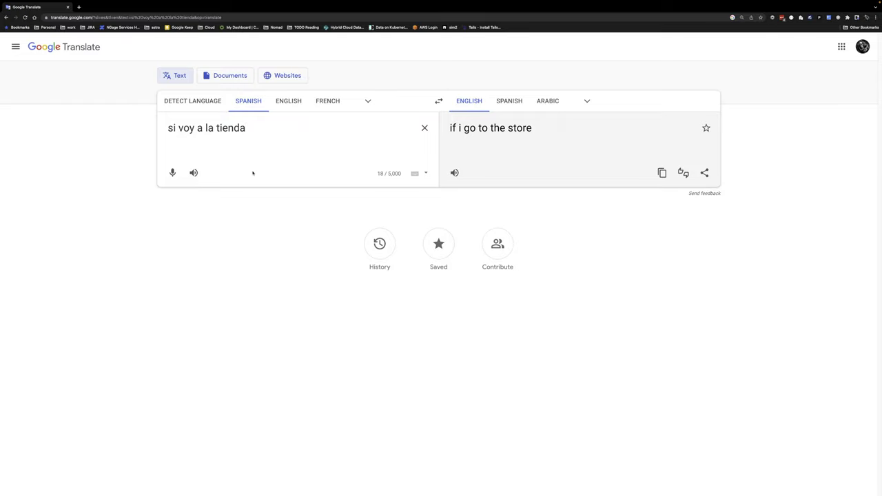
pyautogui.press('BackSpace')
# Rework the phrase's first word through 'so', 'si' and 'So', settling on 'Si,'
pyautogui.write('Si,')
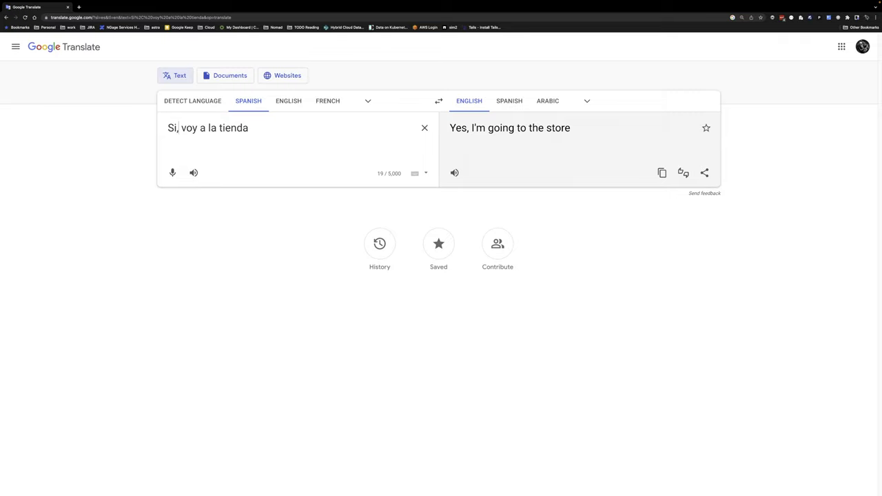
pyautogui.press('BackSpace')
pyautogui.press('BackSpace')
pyautogui.press('BackSpace')
pyautogui.write('so')
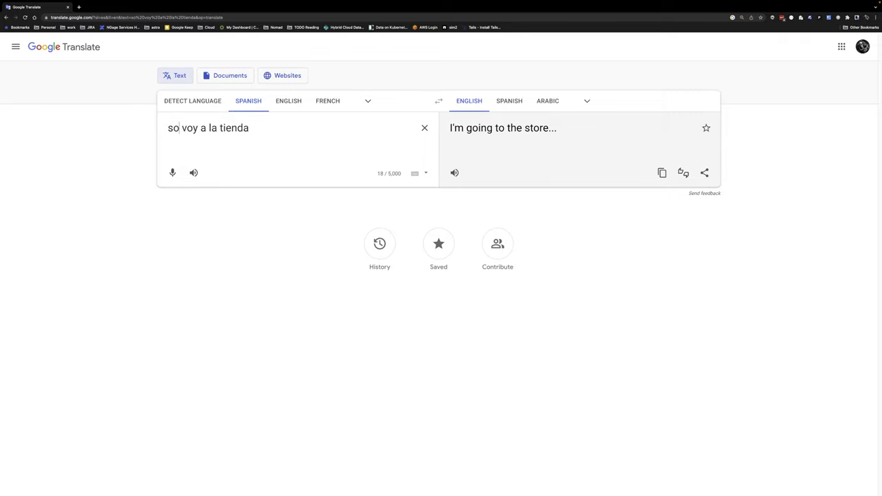
pyautogui.press('BackSpace')
pyautogui.write('i')
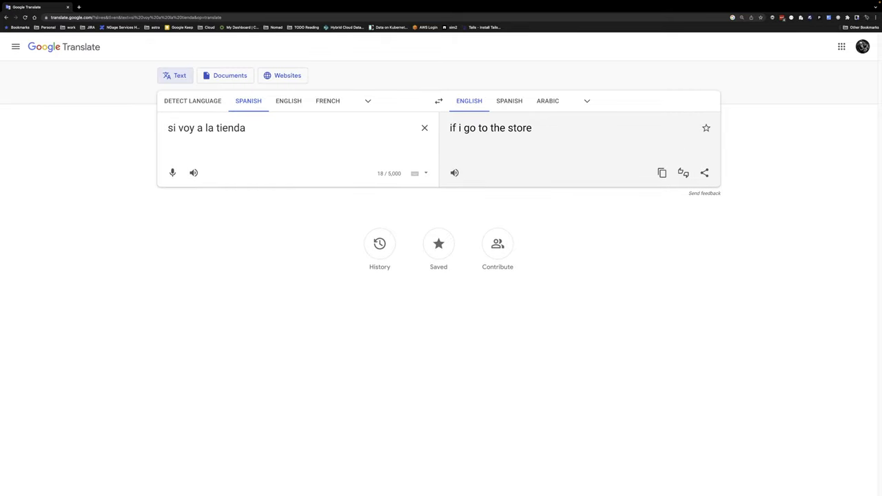
pyautogui.press('BackSpace')
pyautogui.press('BackSpace')
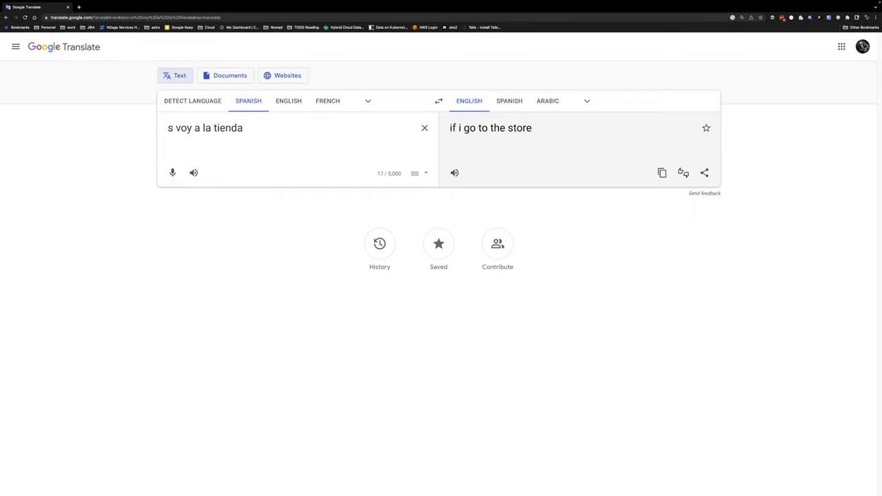
pyautogui.write('So')
pyautogui.press('BackSpace')
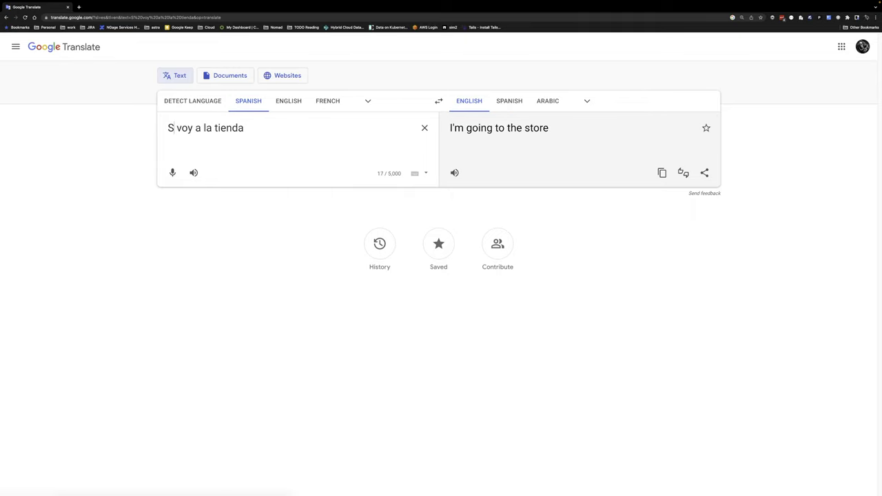
pyautogui.write('i,')
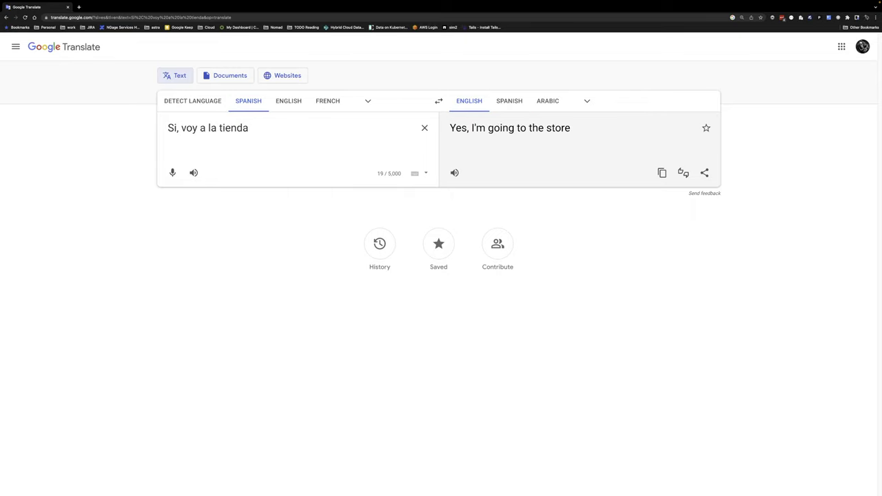